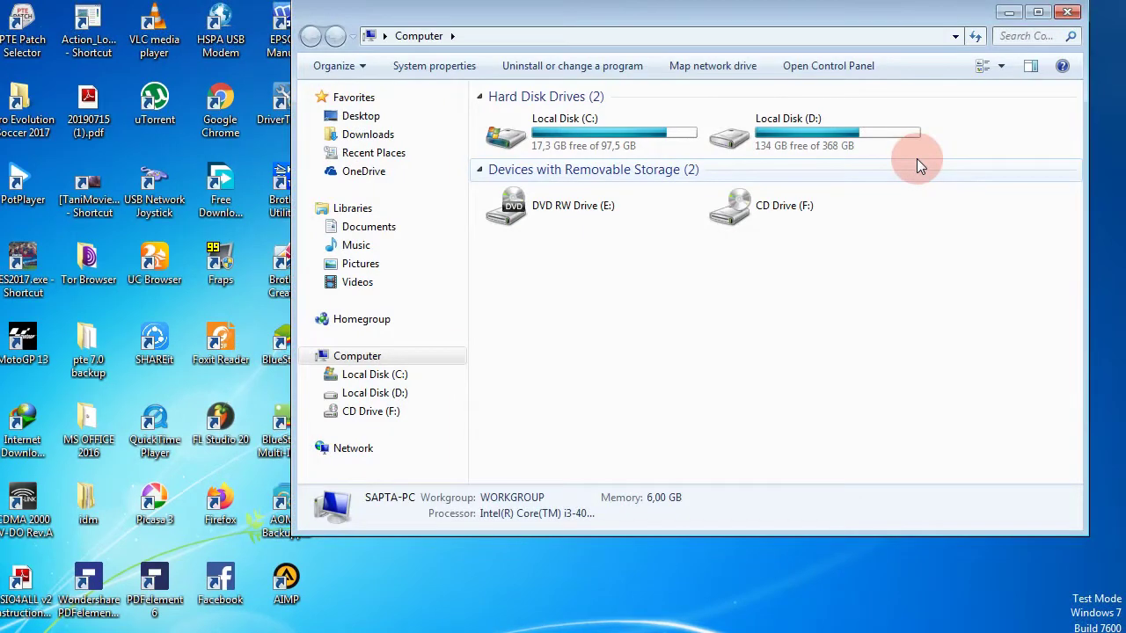
# - Launch rufus-3-10.exe from the BARU AMBIL folder inside master on Local Disk (H:)
pyautogui.click(832, 128)
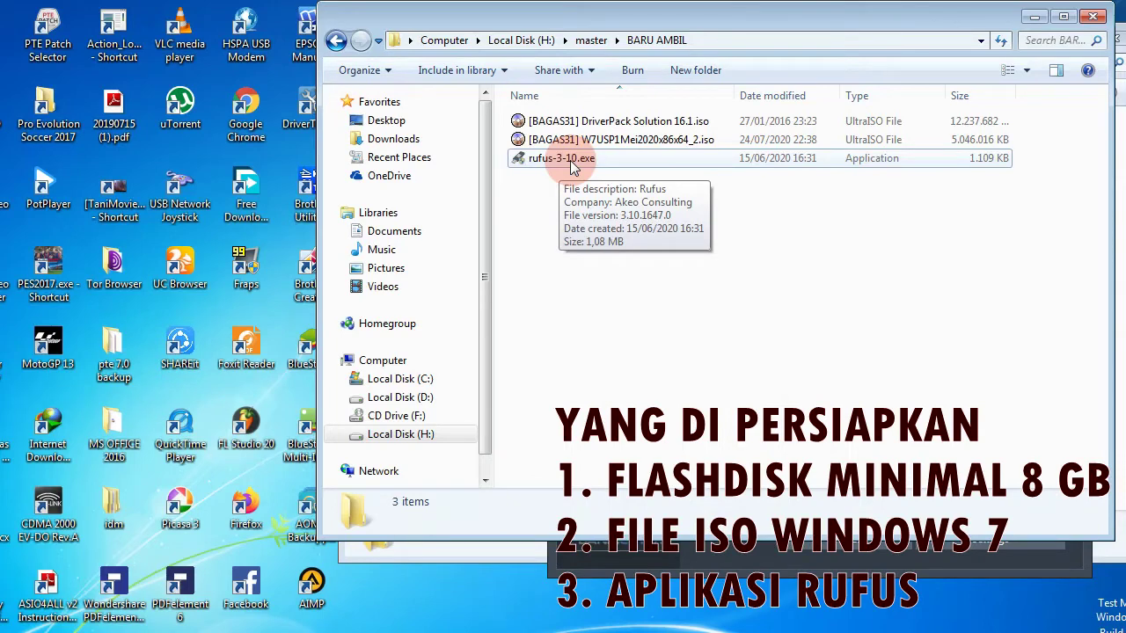
pyautogui.click(573, 167)
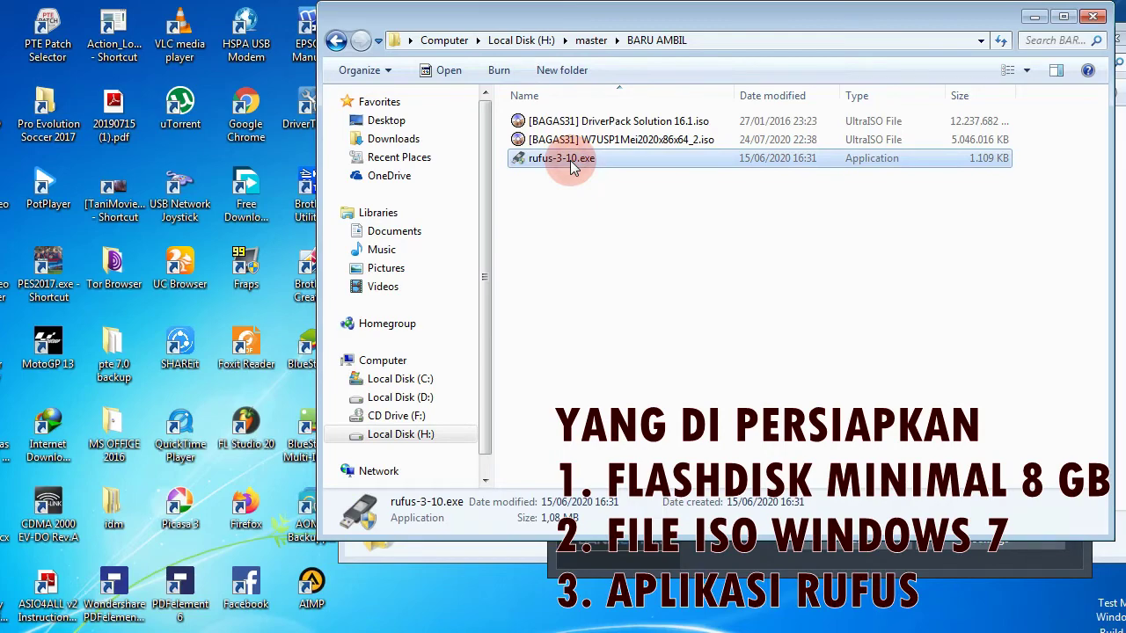
pyautogui.doubleClick(570, 163)
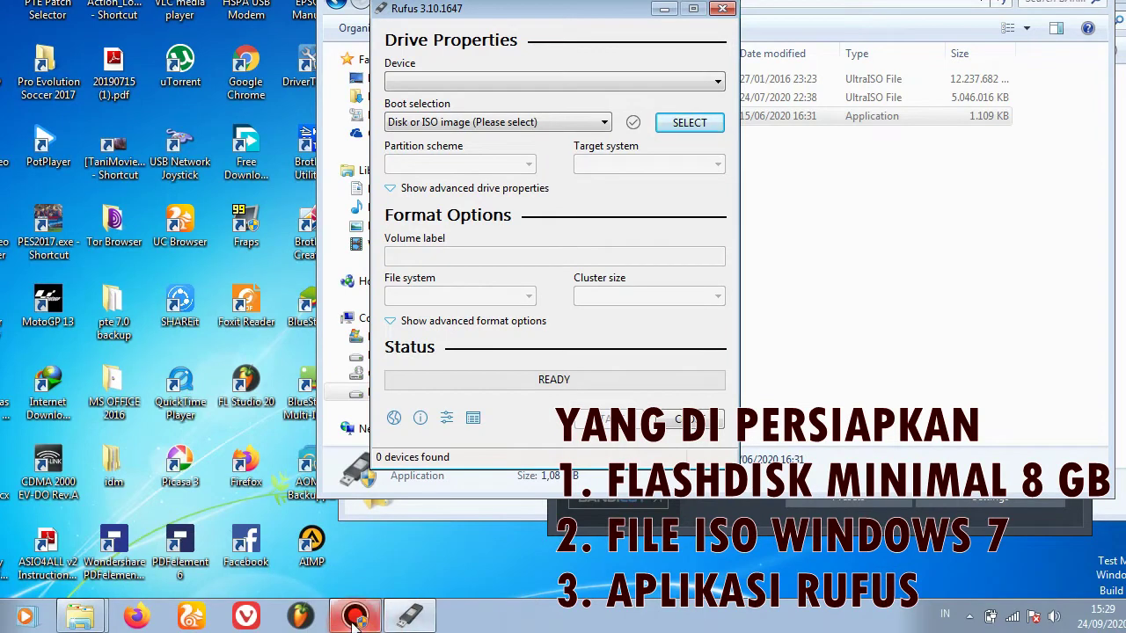
pyautogui.click(355, 617)
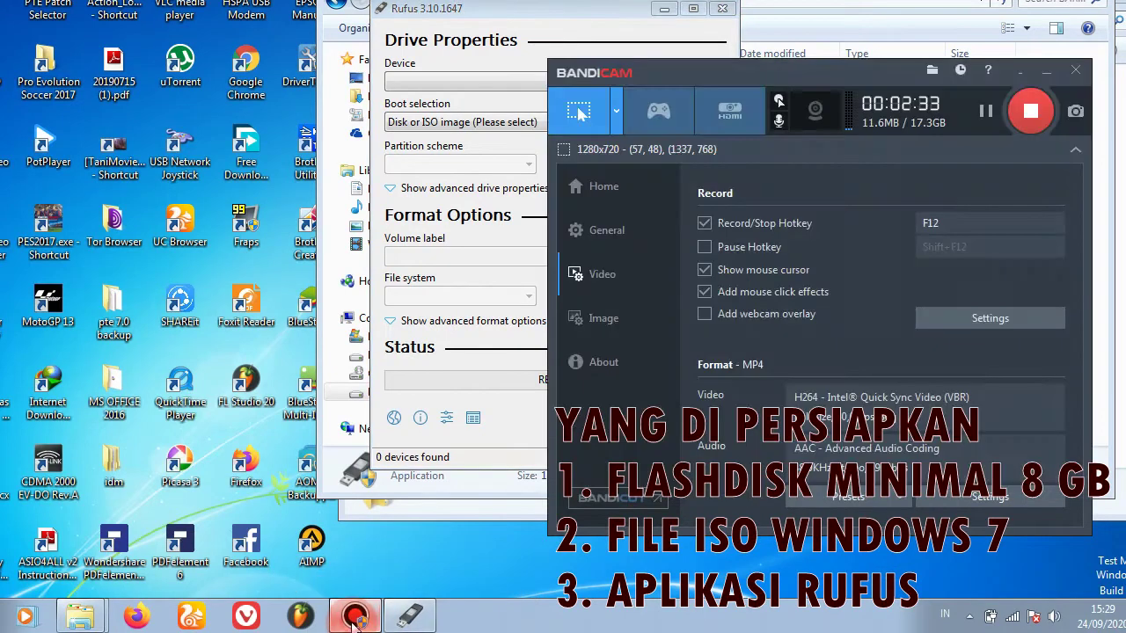
pyautogui.click(354, 618)
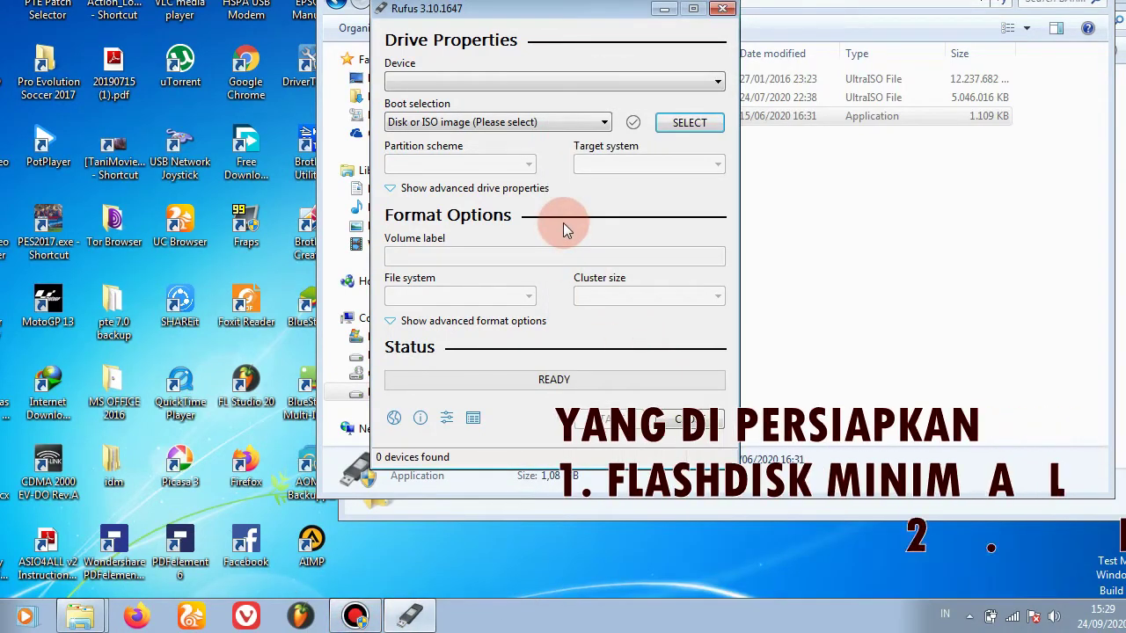
# - Examine the size and details of the Windows 7 and DriverPack Solution ISO files in the BARU AMBIL folder
pyautogui.click(793, 192)
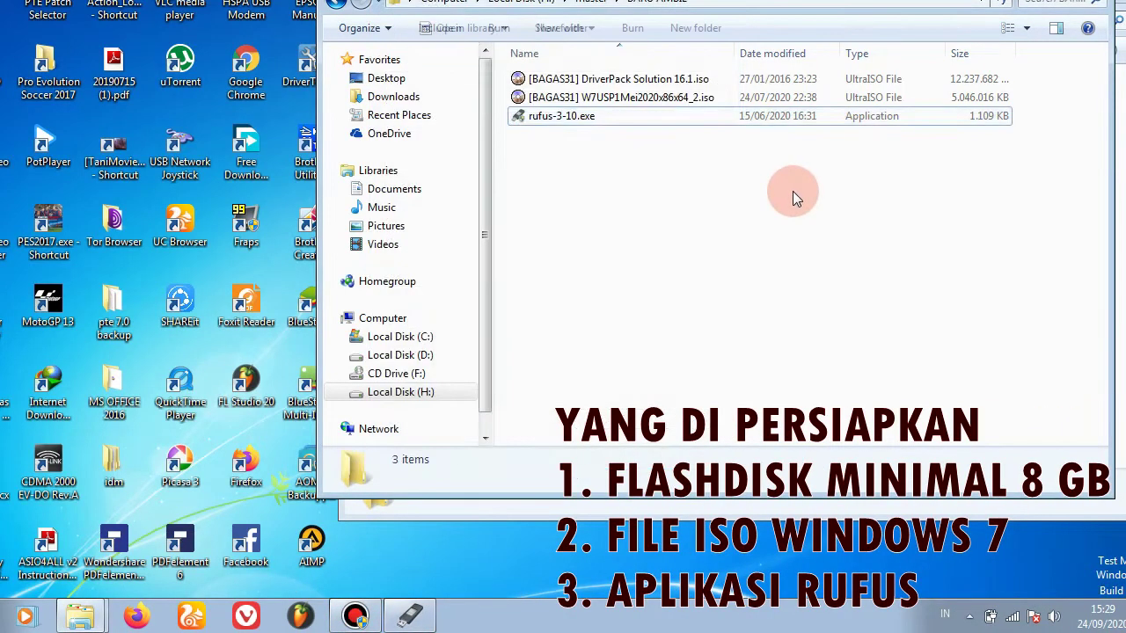
pyautogui.click(570, 181)
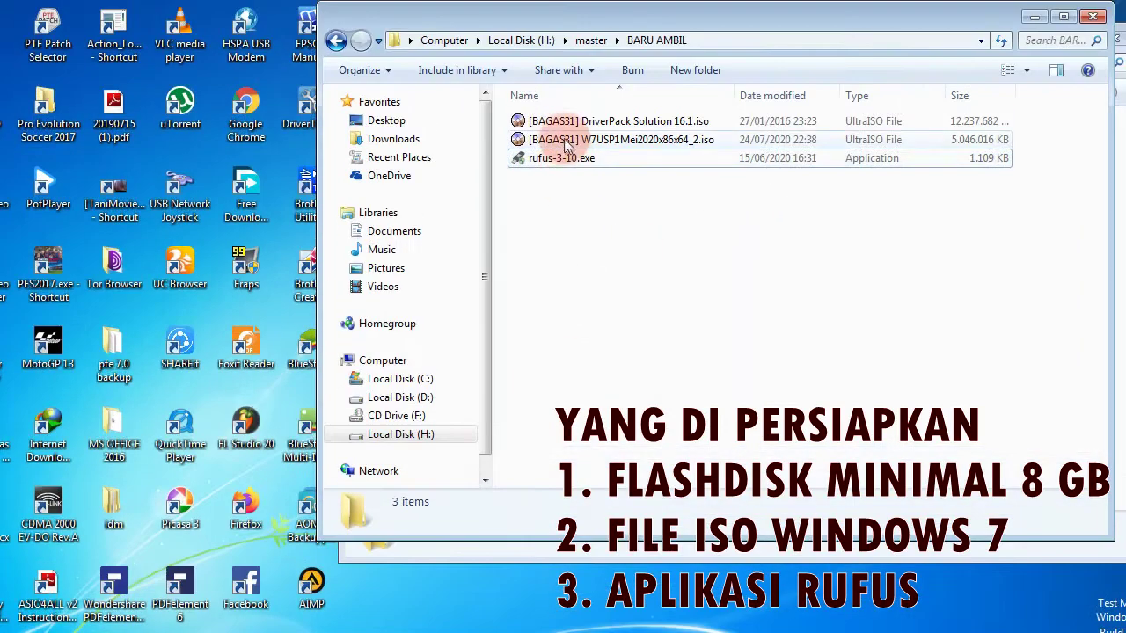
pyautogui.click(561, 143)
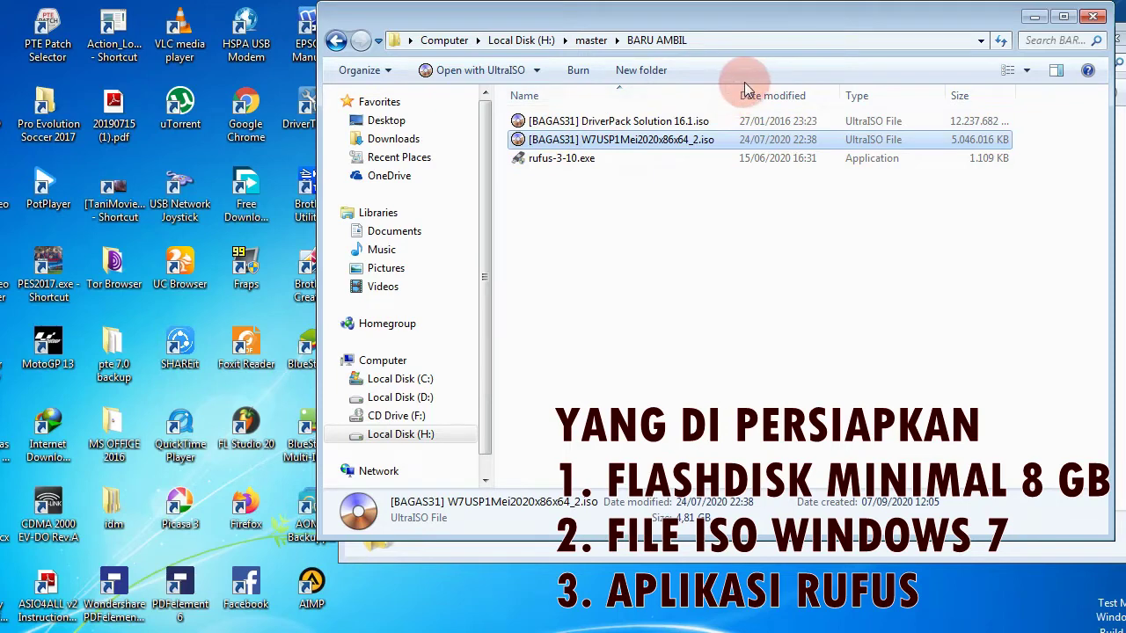
pyautogui.moveTo(737, 91); pyautogui.dragTo(783, 97)
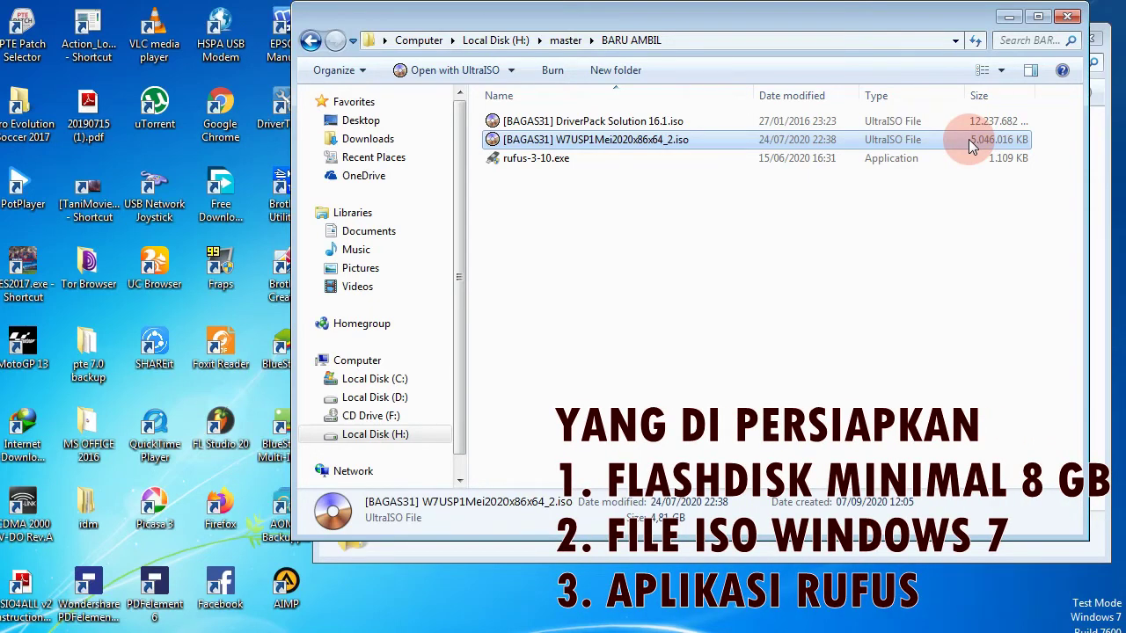
pyautogui.click(647, 124)
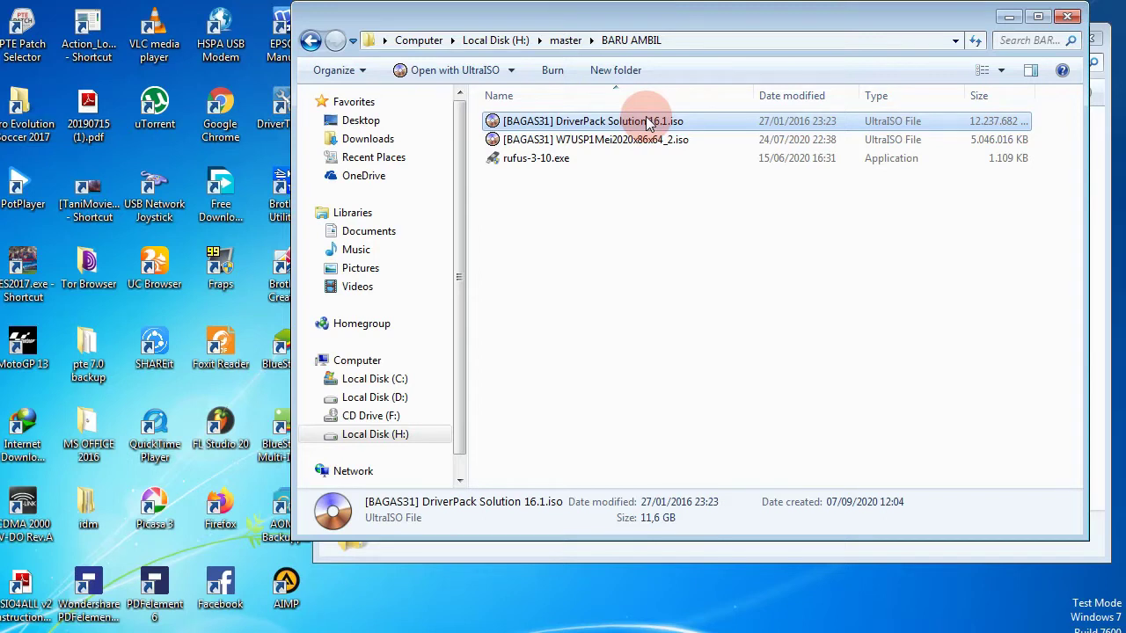
pyautogui.click(613, 215)
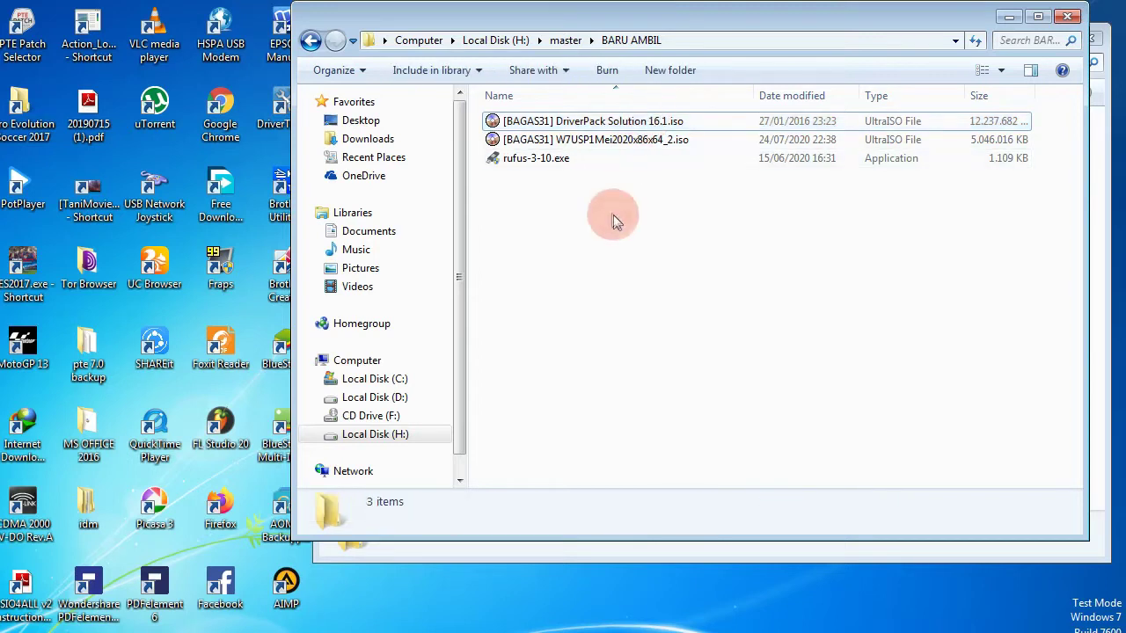
pyautogui.click(643, 122)
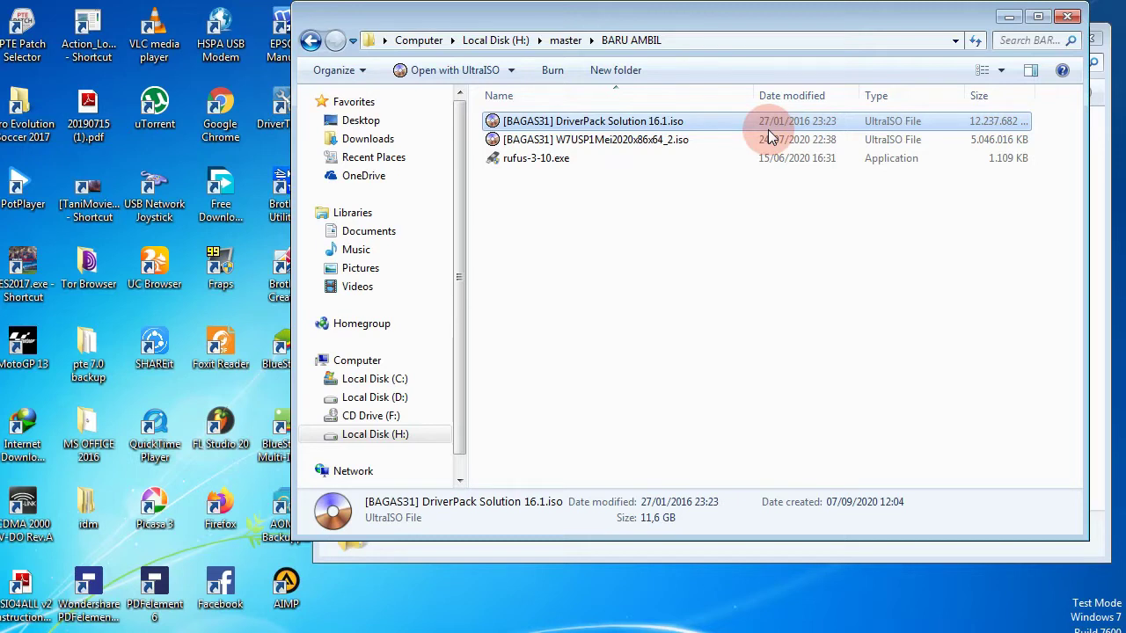
pyautogui.click(660, 142)
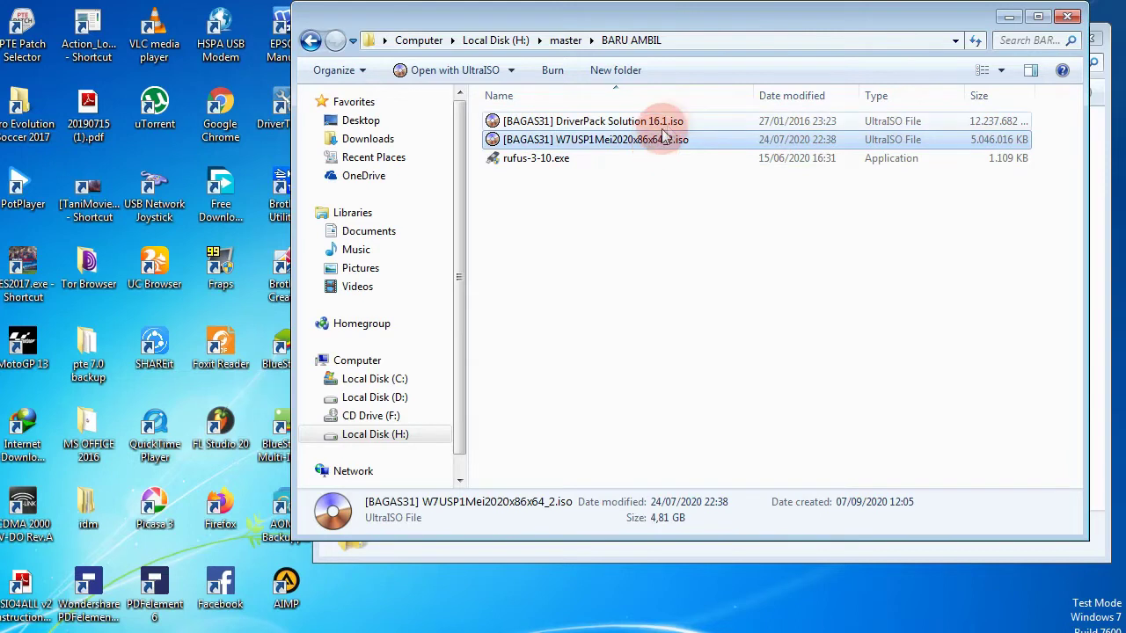
pyautogui.click(680, 123)
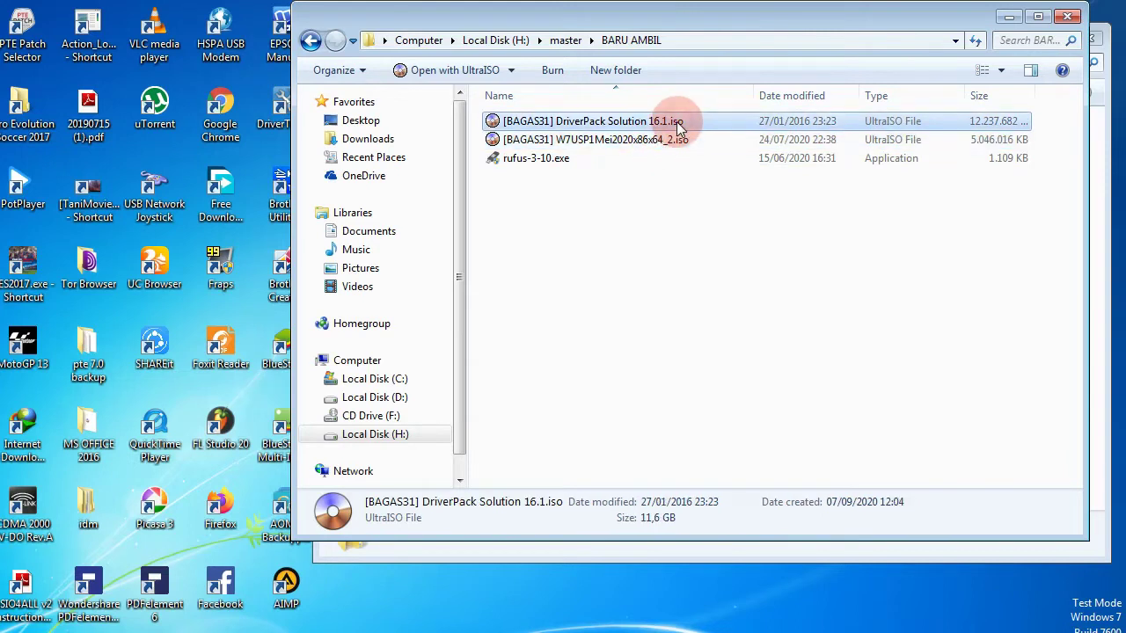
pyautogui.click(647, 140)
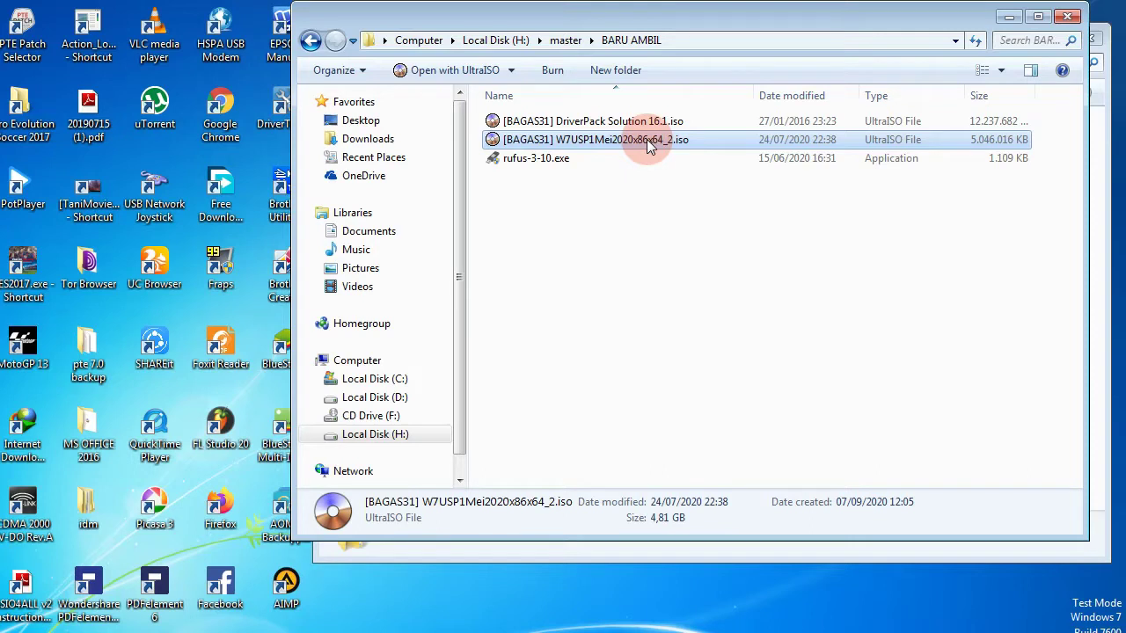
pyautogui.click(628, 126)
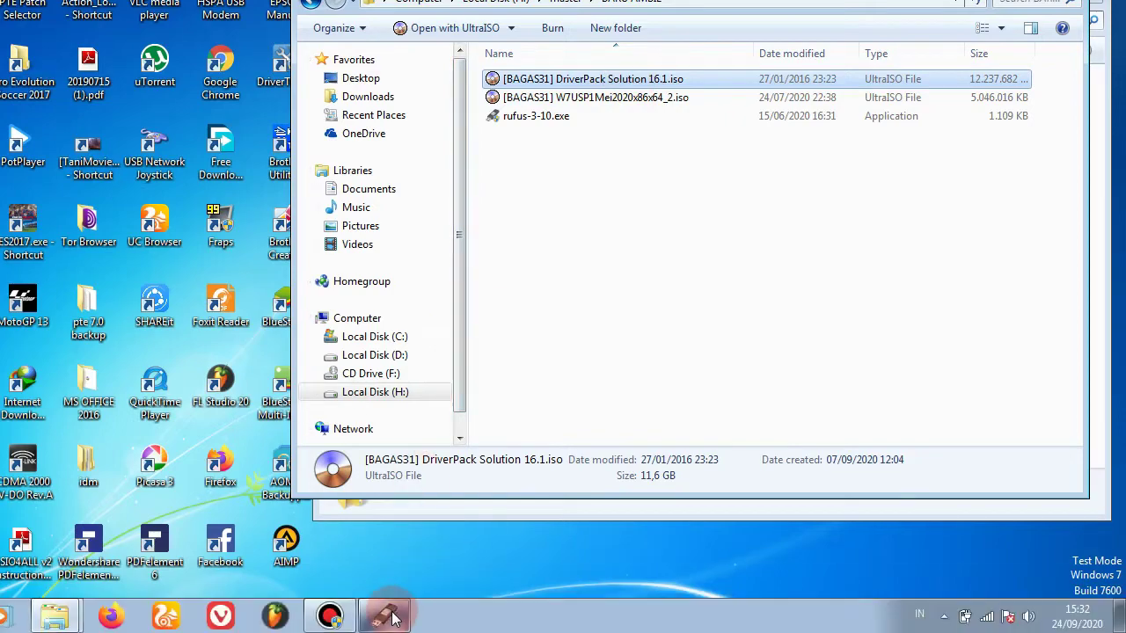
# - Switch to Rufus and load [BAGAS31] W7USP1Mei2020x86x64_2.iso from the BARU AMBIL folder as the boot image
pyautogui.click(387, 616)
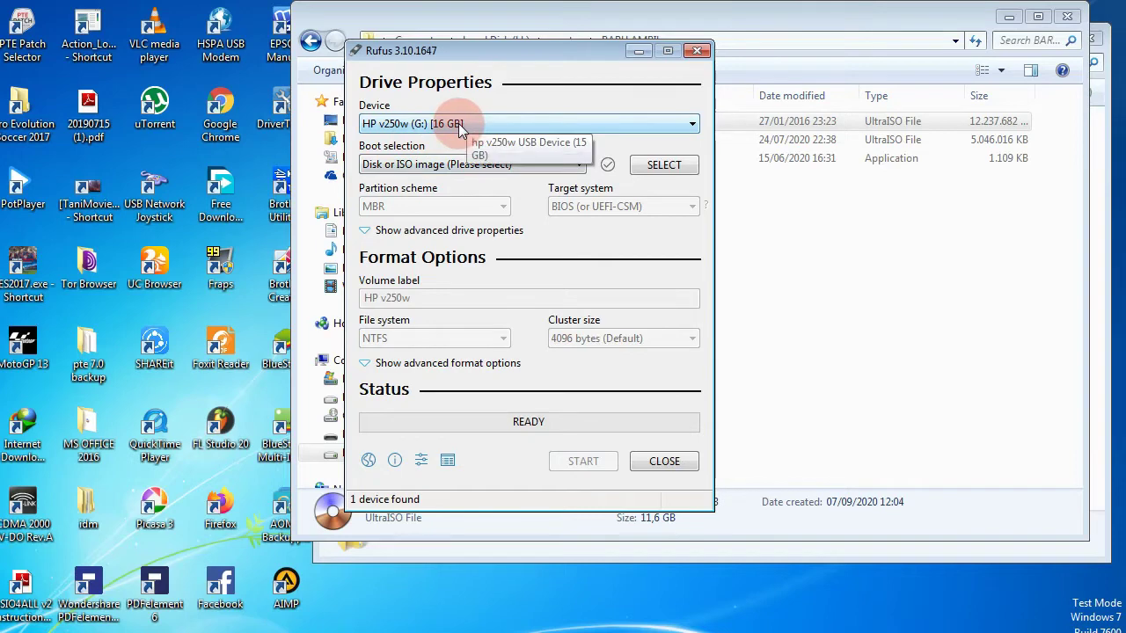
pyautogui.click(420, 165)
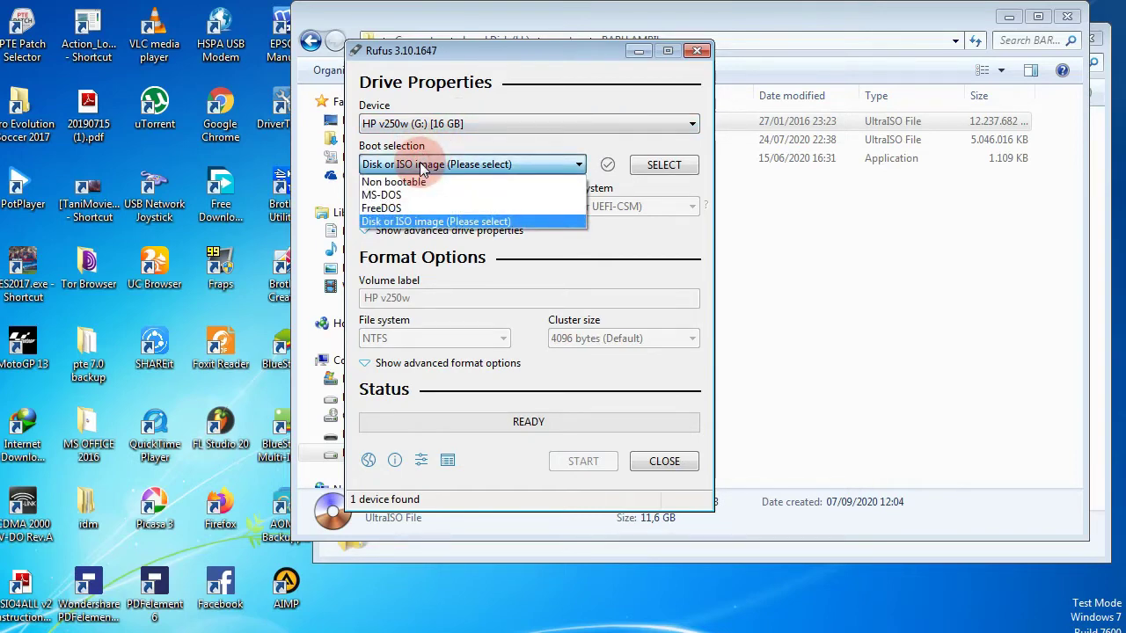
pyautogui.click(422, 165)
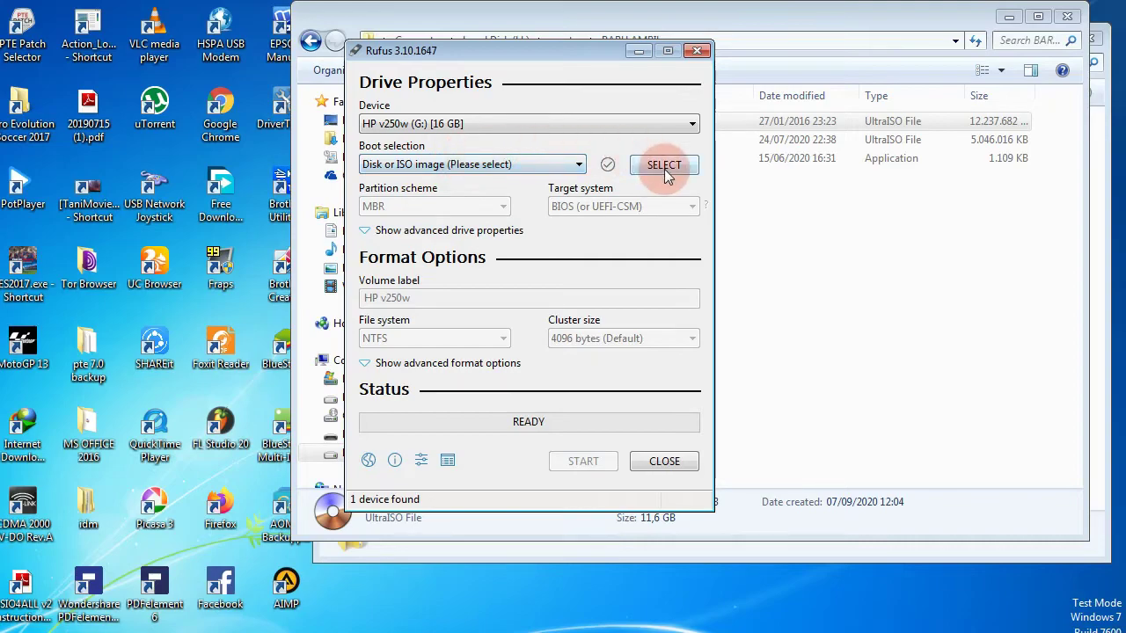
pyautogui.click(664, 167)
pyautogui.press('Down')
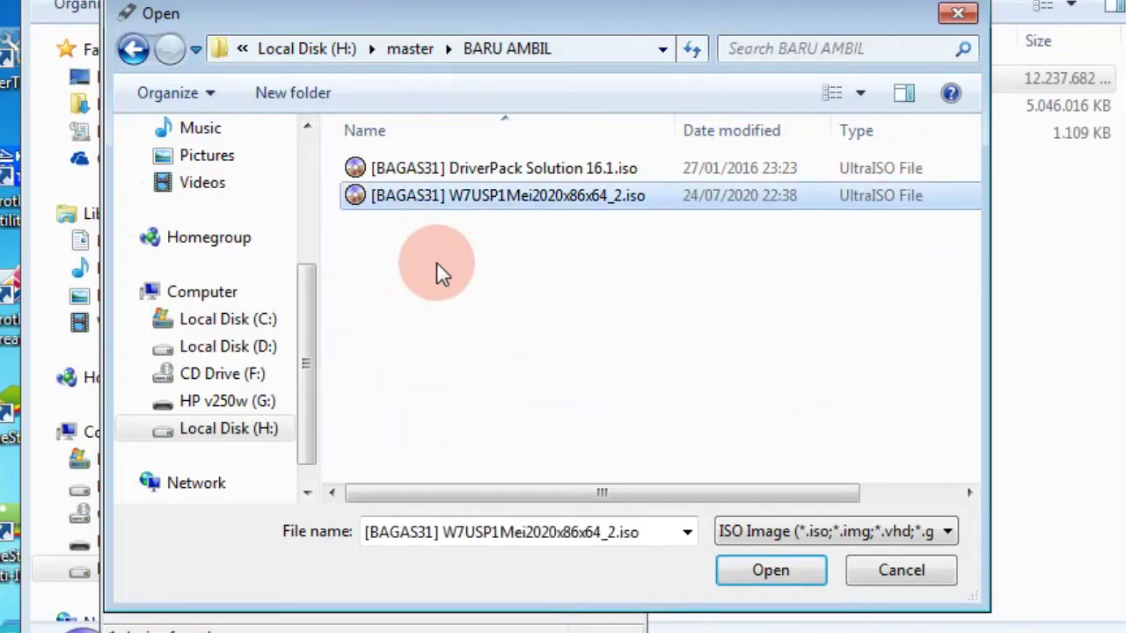
pyautogui.press('Up')
pyautogui.press('Down')
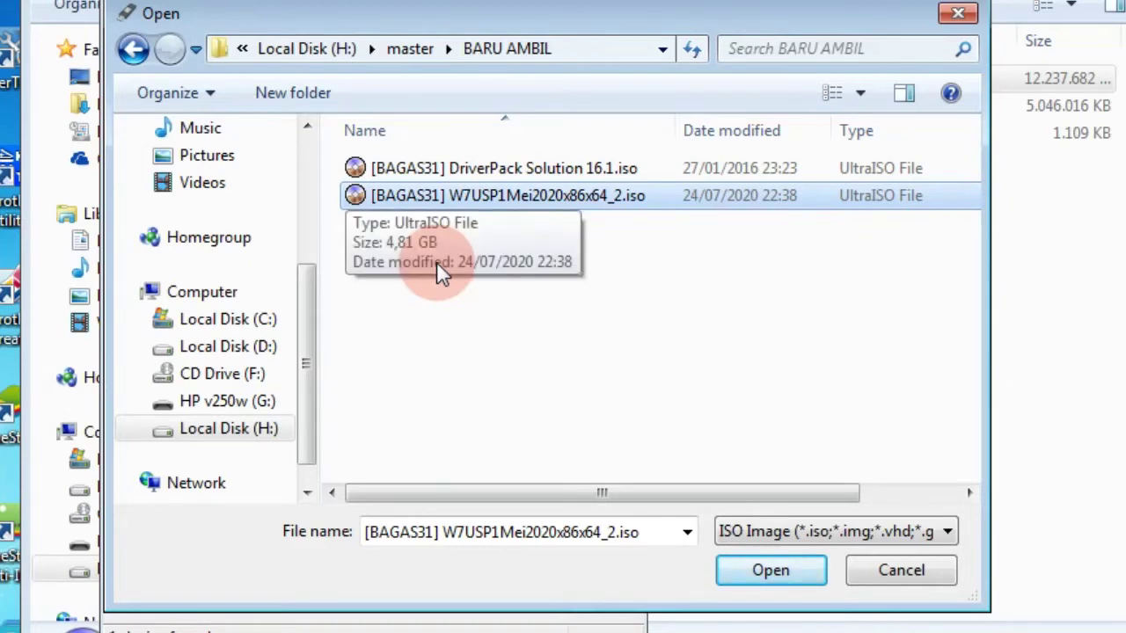
pyautogui.click(774, 567)
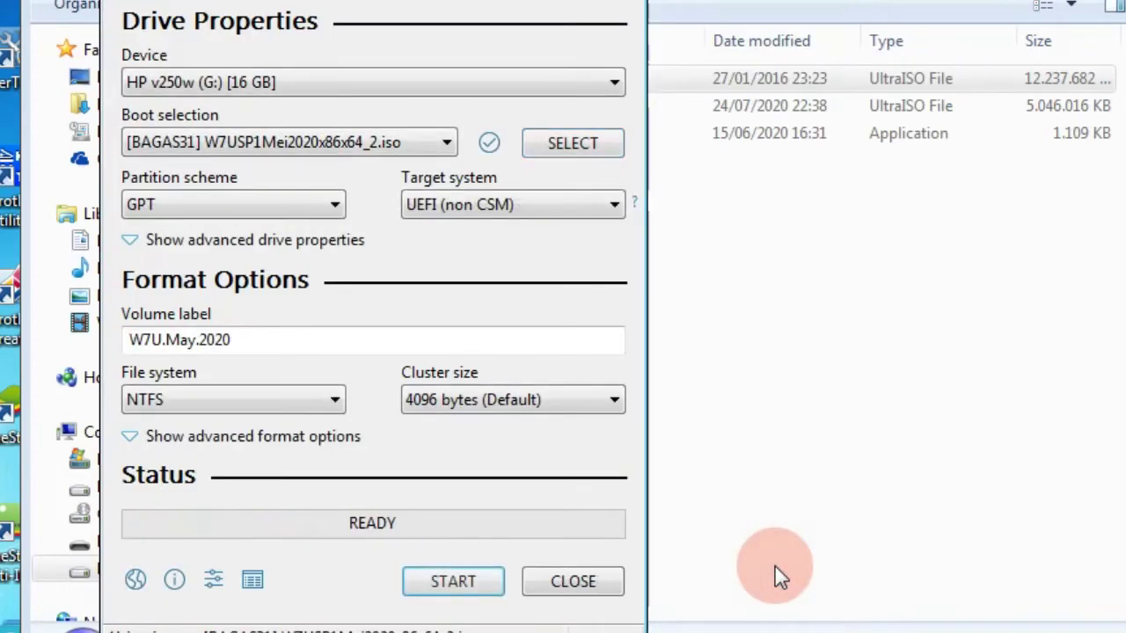
# - Set the partition scheme to MBR with BIOS (or UEFI-CSM) as the target system
pyautogui.click(327, 208)
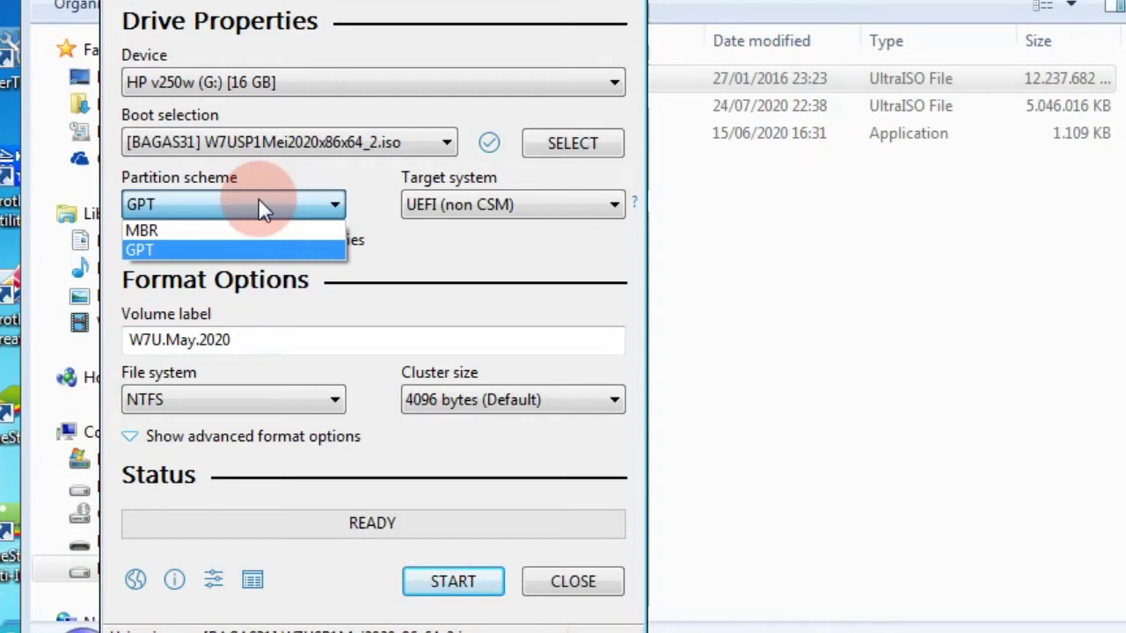
pyautogui.click(209, 251)
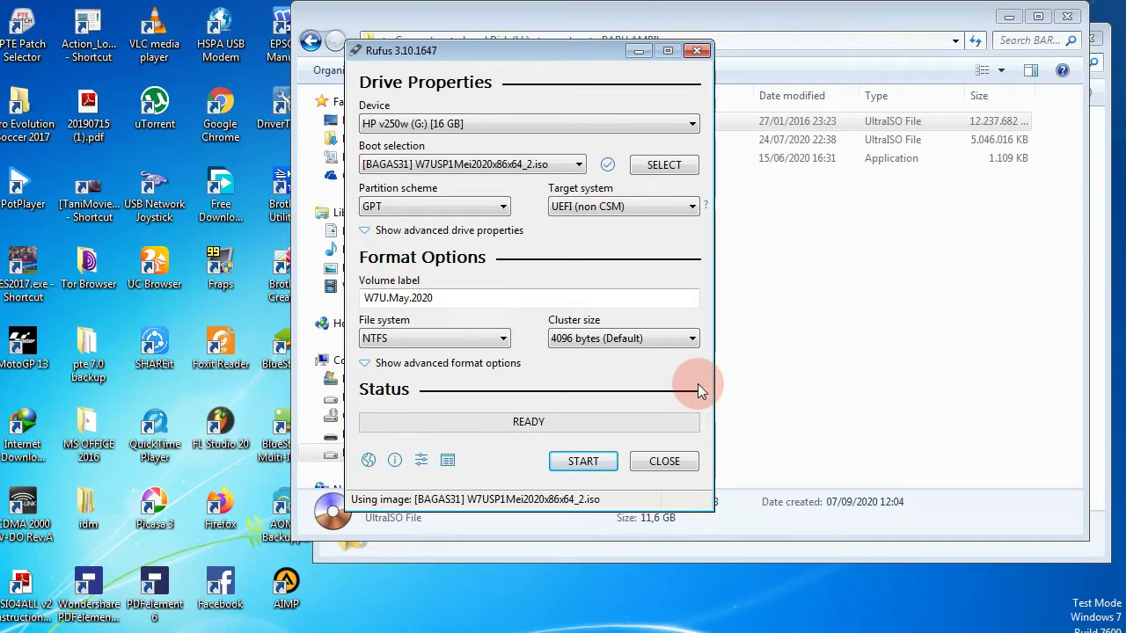
pyautogui.click(446, 207)
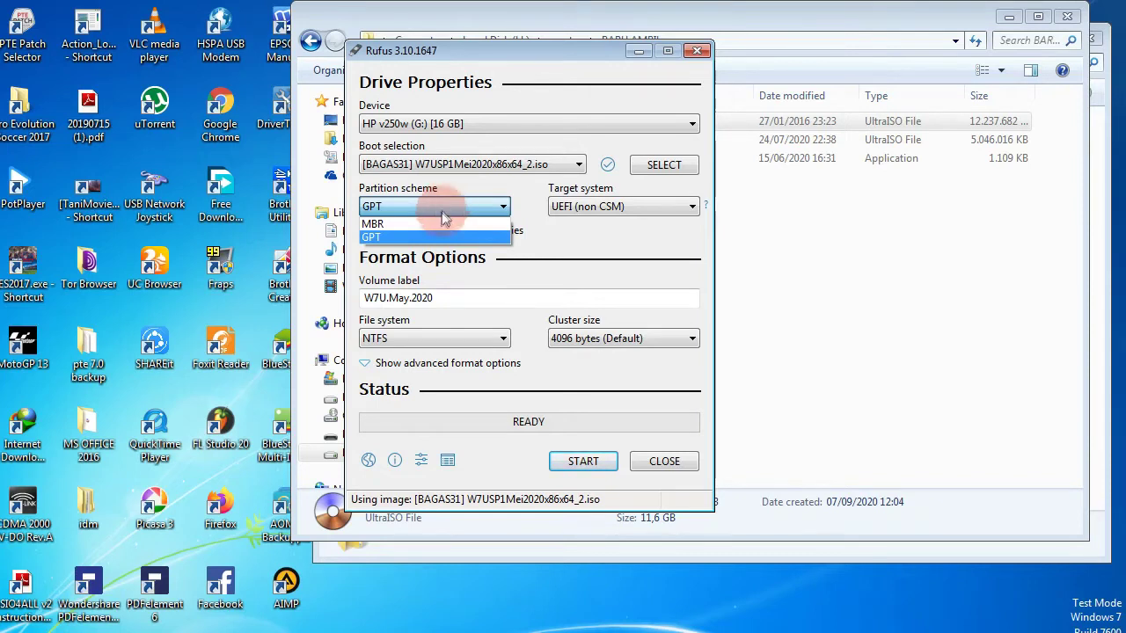
pyautogui.click(438, 222)
pyautogui.click(597, 205)
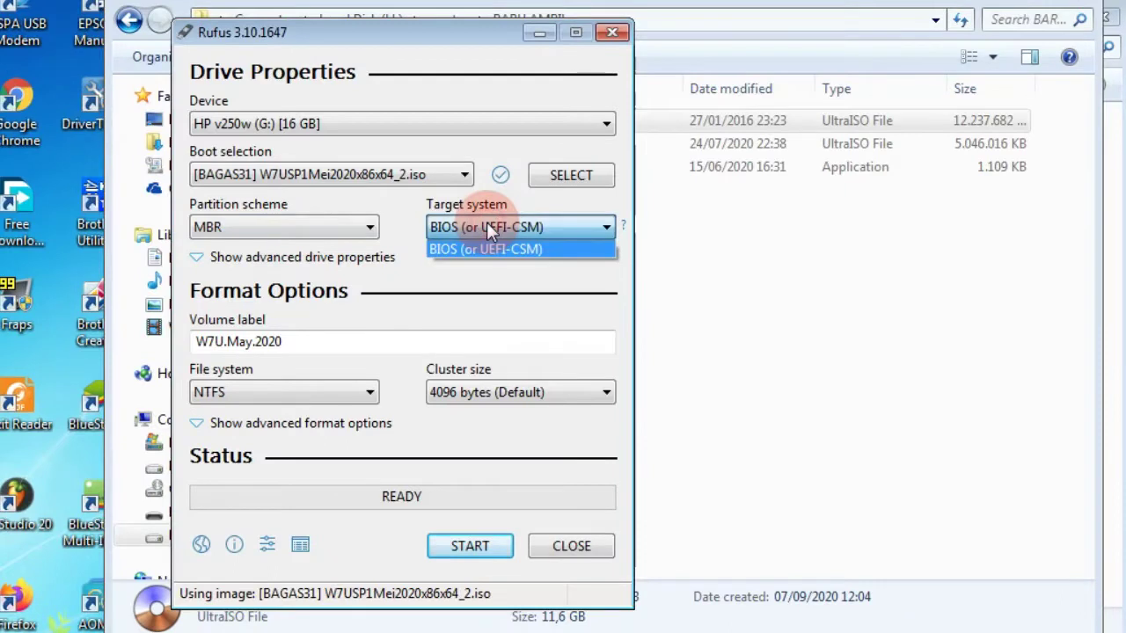
pyautogui.click(598, 206)
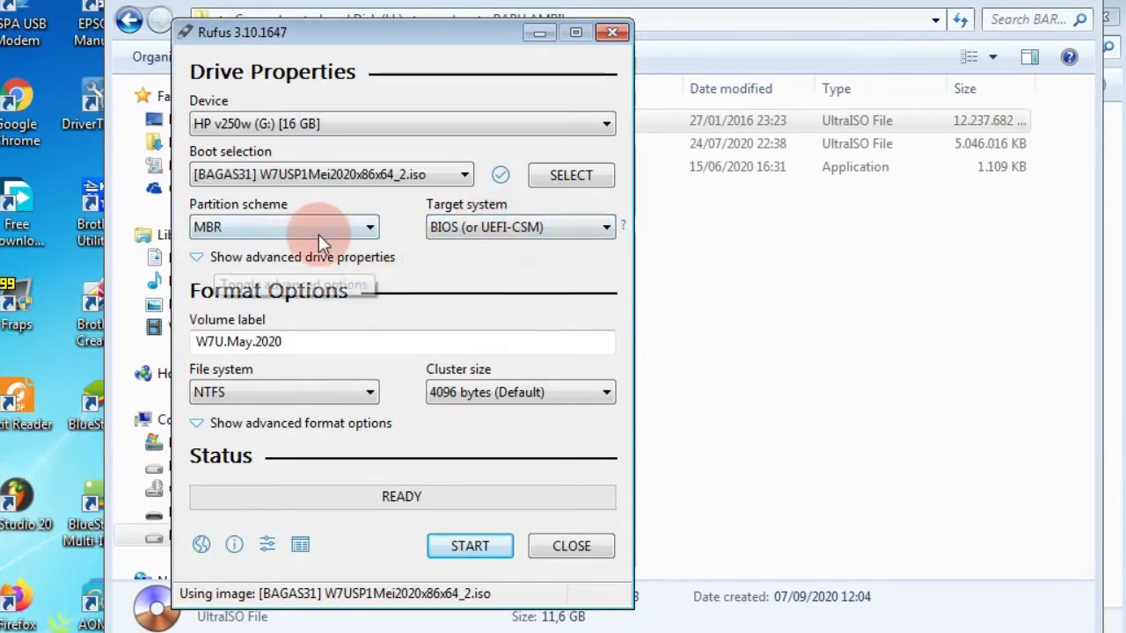
# - Replace the volume label with INSTAL W 7
pyautogui.click(312, 352)
pyautogui.press('BackSpace')
pyautogui.press('BackSpace')
pyautogui.press('BackSpace')
pyautogui.press('BackSpace')
pyautogui.press('BackSpace')
pyautogui.press('BackSpace')
pyautogui.press('BackSpace')
pyautogui.press('BackSpace')
pyautogui.press('BackSpace')
pyautogui.press('BackSpace')
pyautogui.press('BackSpace')
pyautogui.press('BackSpace')
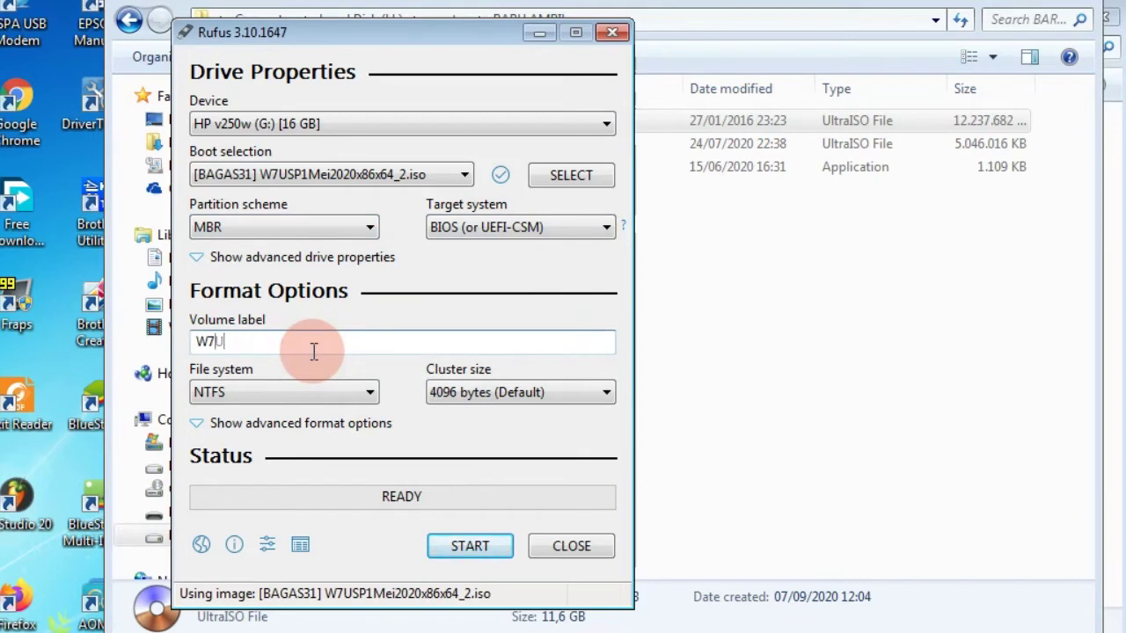
pyautogui.write('INSTAL')
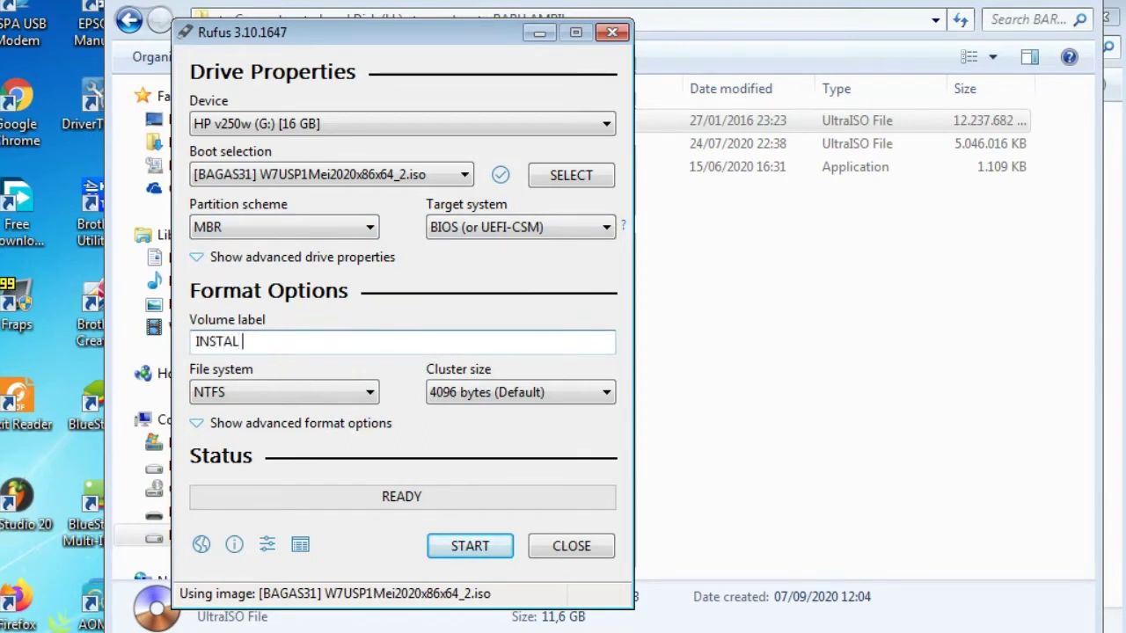
pyautogui.write(' W 7')
# - Keep NTFS and the default 4096-byte cluster size, then start writing the HP v250w (G:) drive and accept erasing its data
pyautogui.click(268, 390)
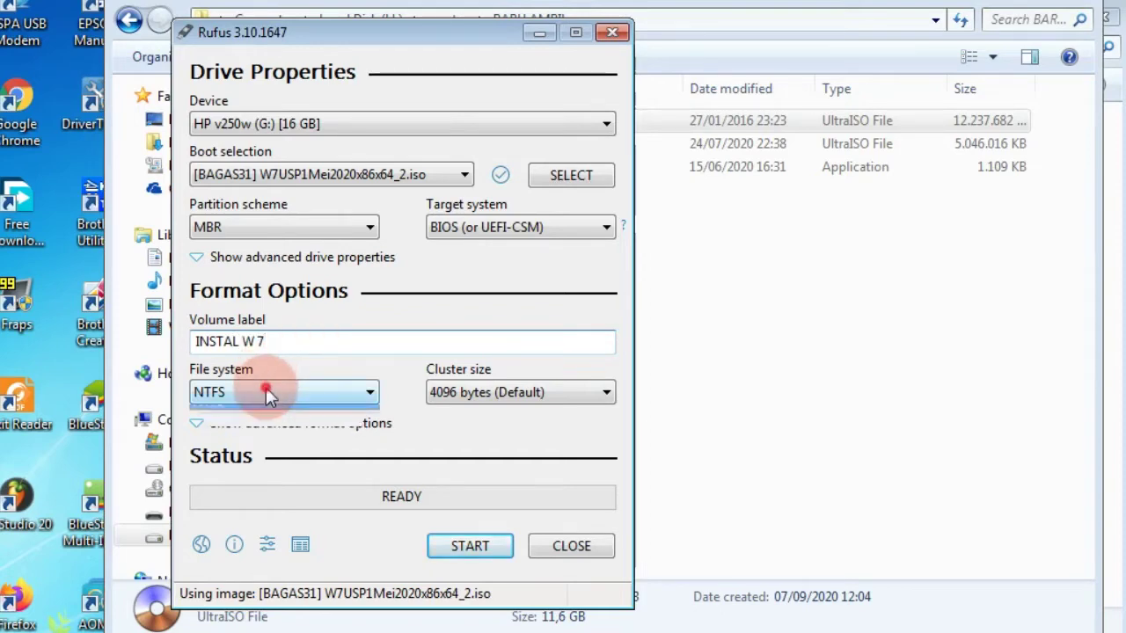
pyautogui.click(269, 393)
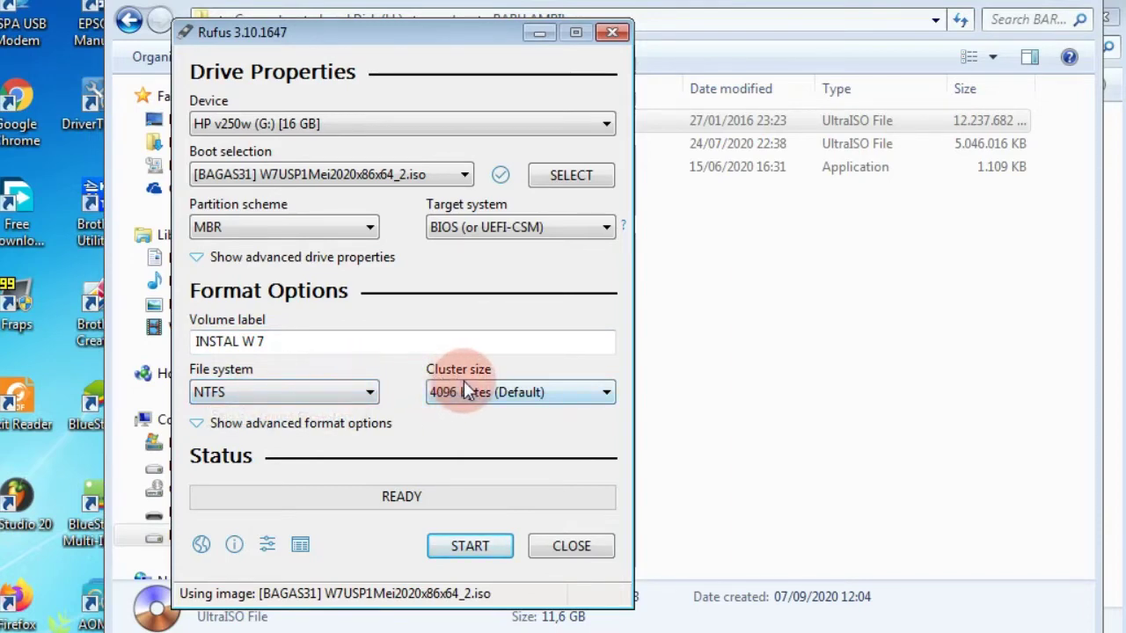
pyautogui.click(464, 384)
pyautogui.click(467, 389)
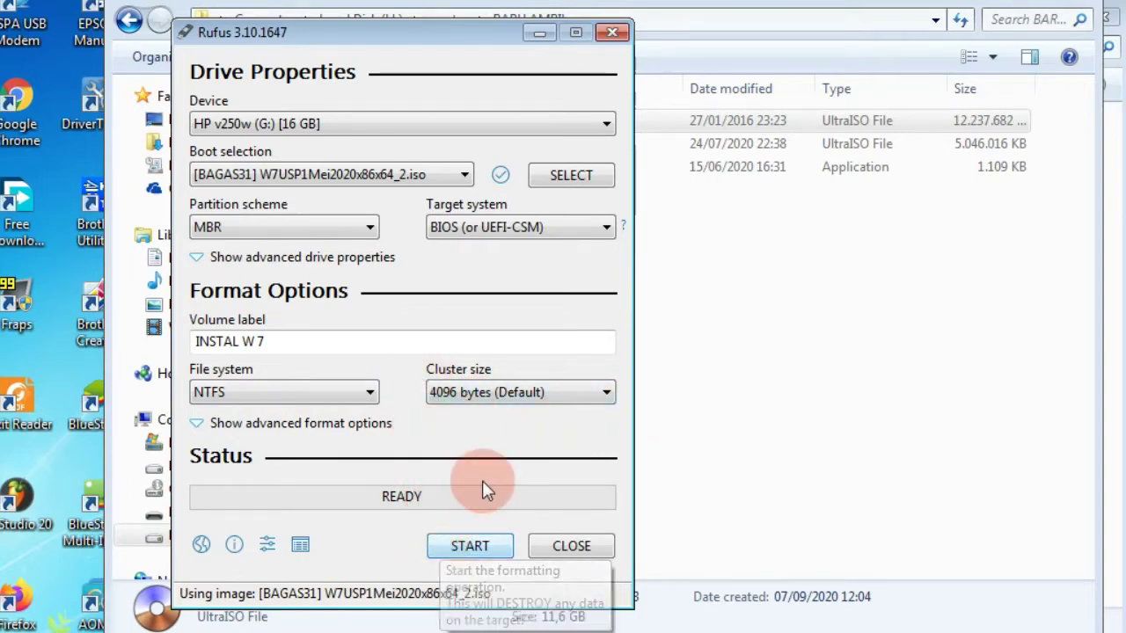
pyautogui.click(464, 548)
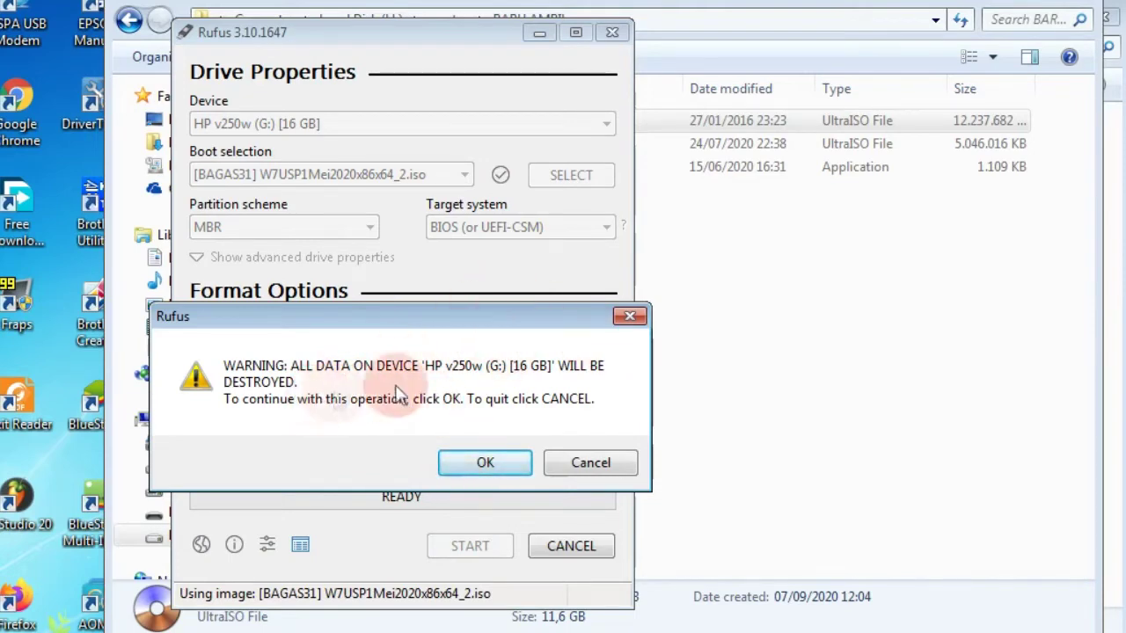
pyautogui.click(460, 467)
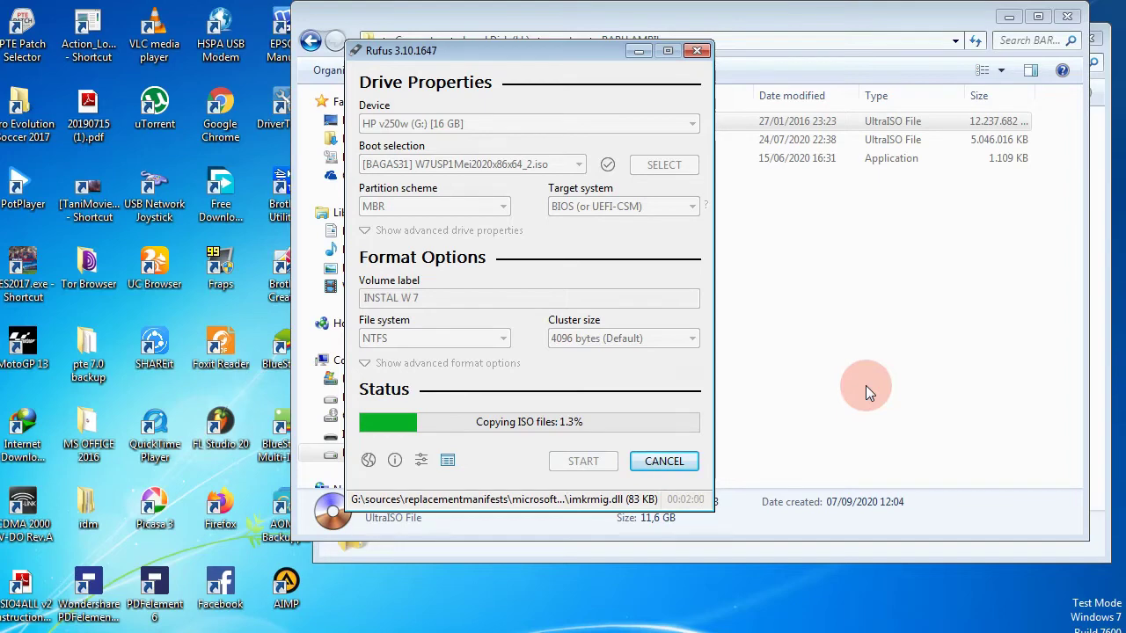
pyautogui.click(943, 539)
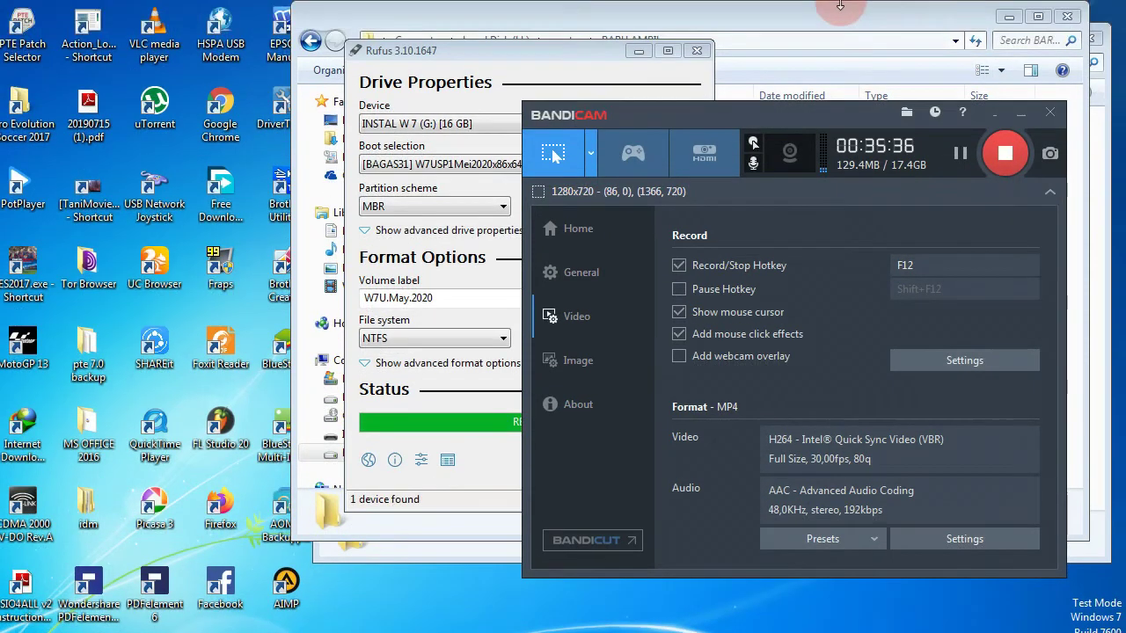
# - Hide the Bandicam recorder window and close Rufus
pyautogui.click(563, 65)
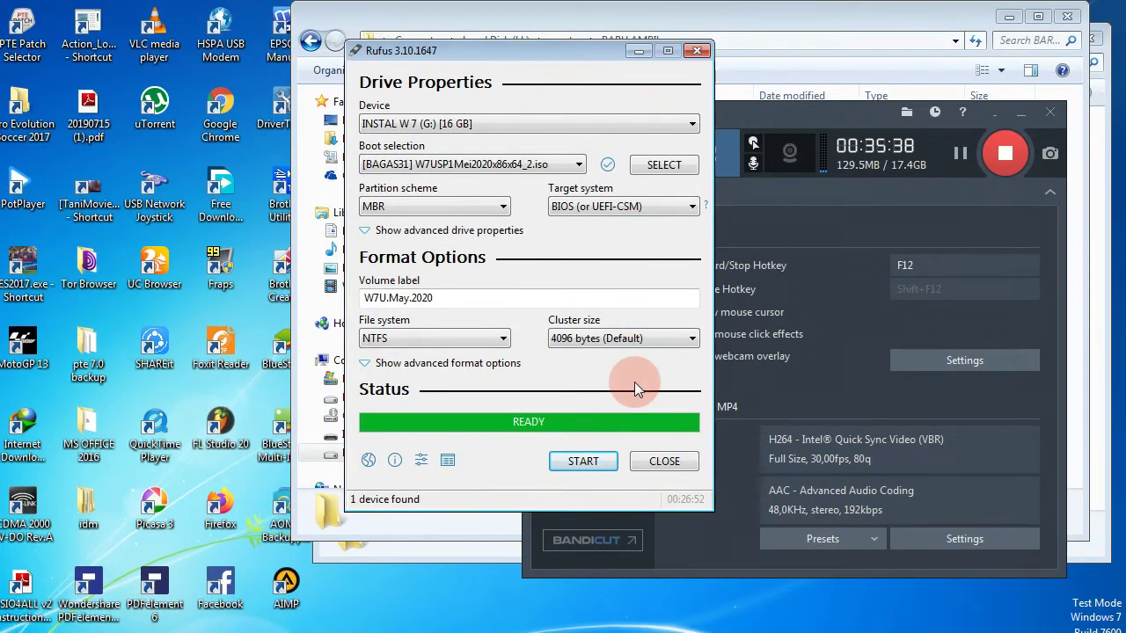
pyautogui.click(996, 113)
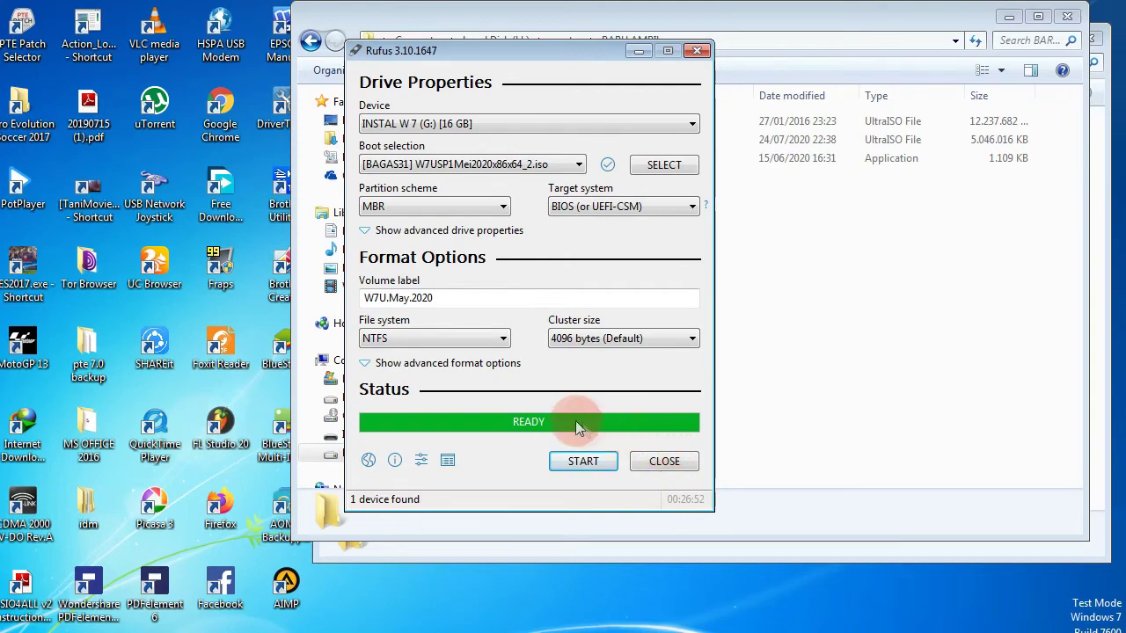
pyautogui.click(708, 53)
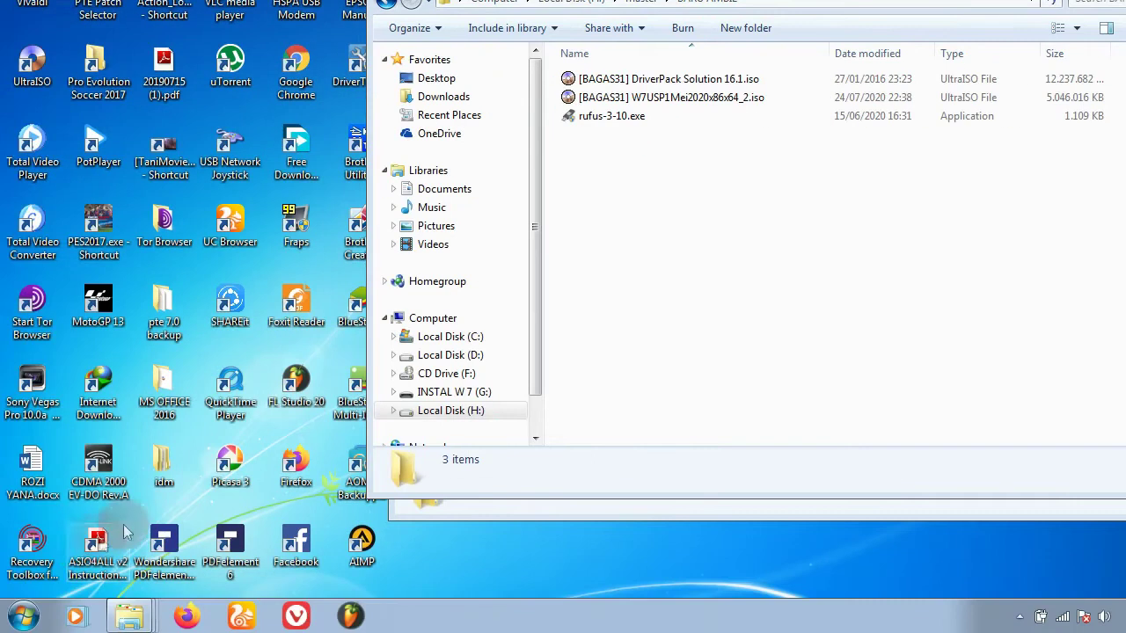
# - Open Computer and select the INSTAL W 7 (G:) flash drive to check its icon and storage details, dismissing its AutoPlay window
pyautogui.click(24, 616)
pyautogui.click(279, 316)
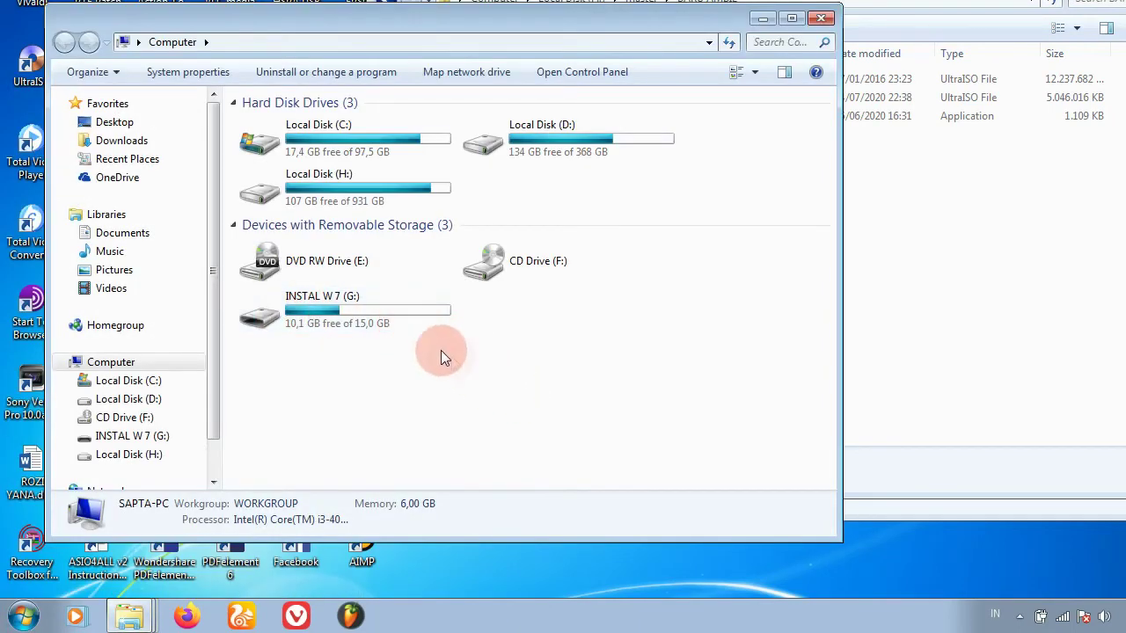
pyautogui.click(380, 322)
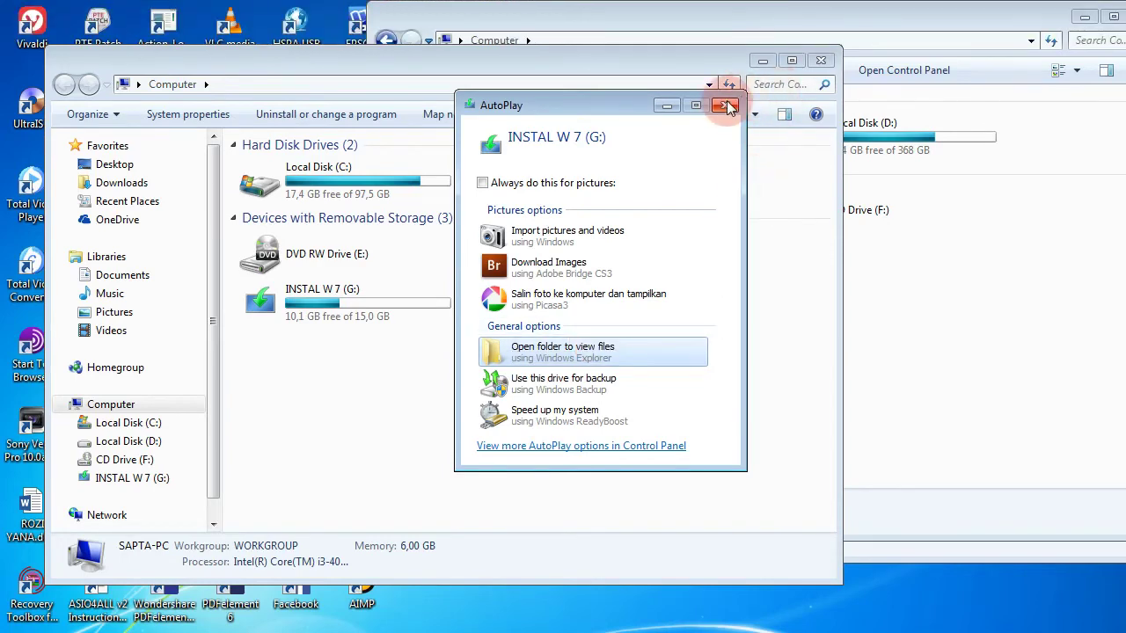
pyautogui.click(726, 106)
pyautogui.click(372, 302)
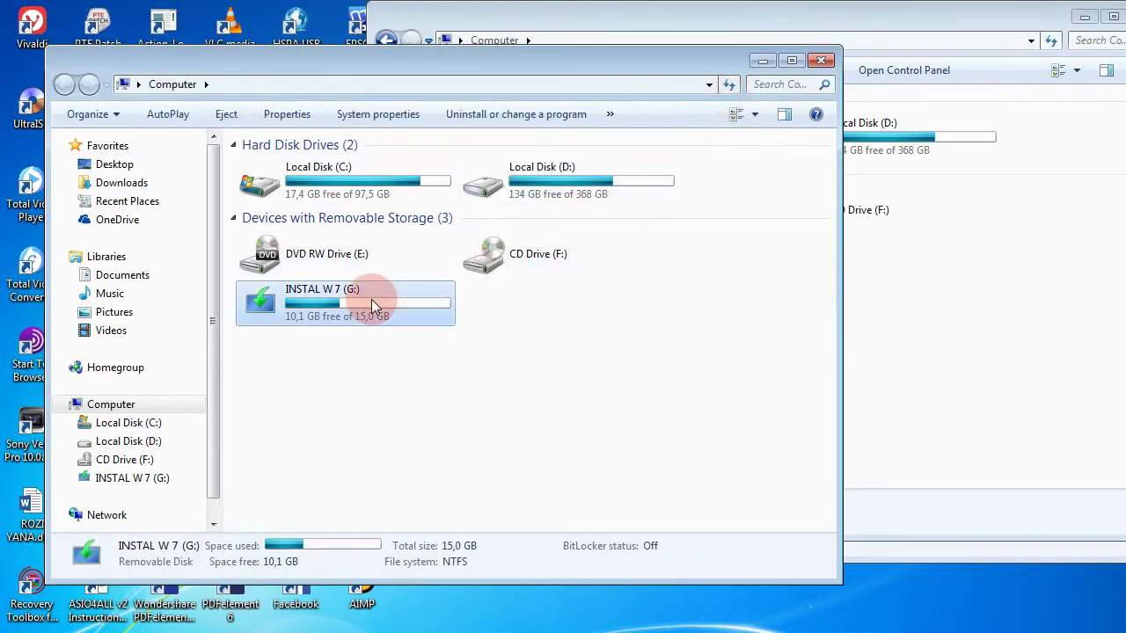